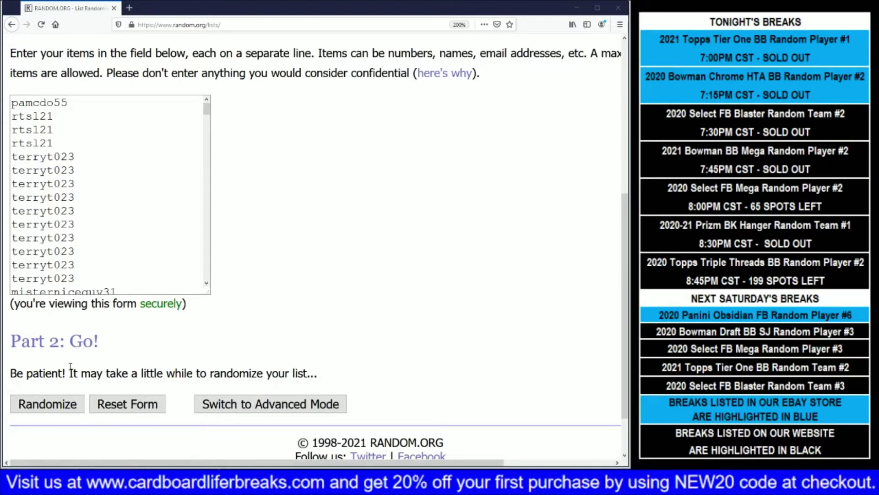
# Randomize the entered list of buyer usernames five times in a row.
pyautogui.click(51, 403)
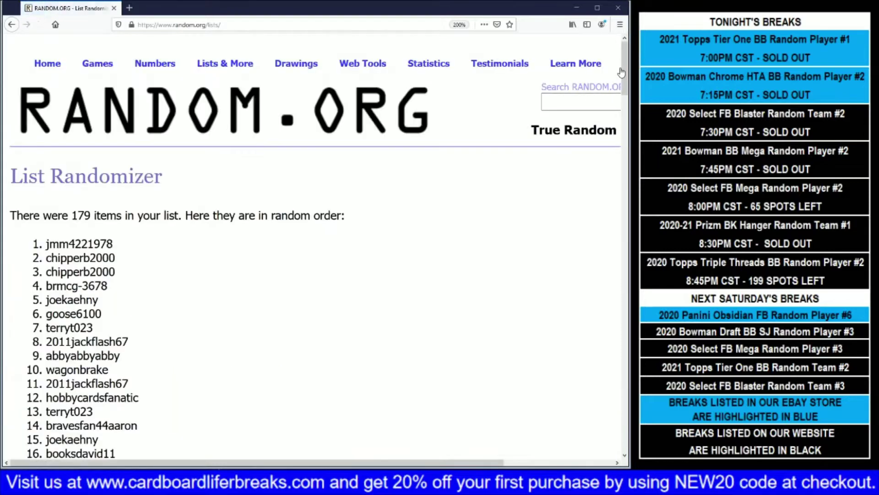
pyautogui.scroll(-20, 94, 263)
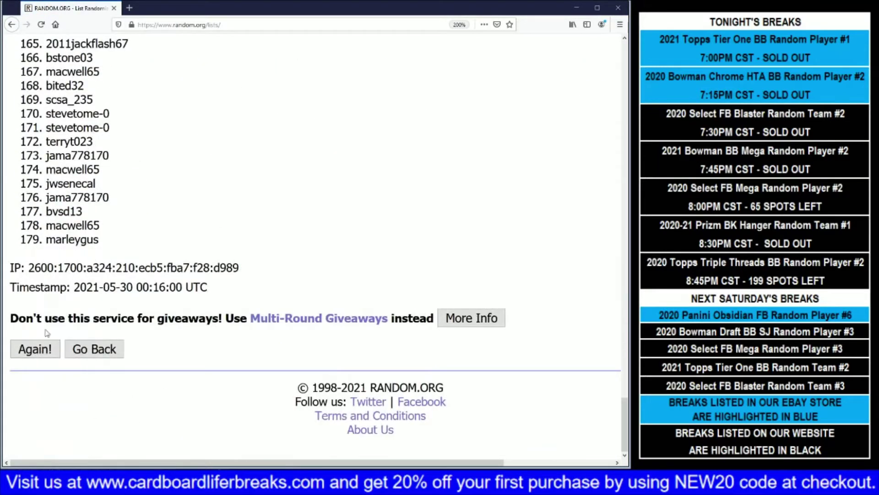
pyautogui.click(46, 351)
pyautogui.moveTo(622, 76); pyautogui.dragTo(624, 424)
pyautogui.click(32, 350)
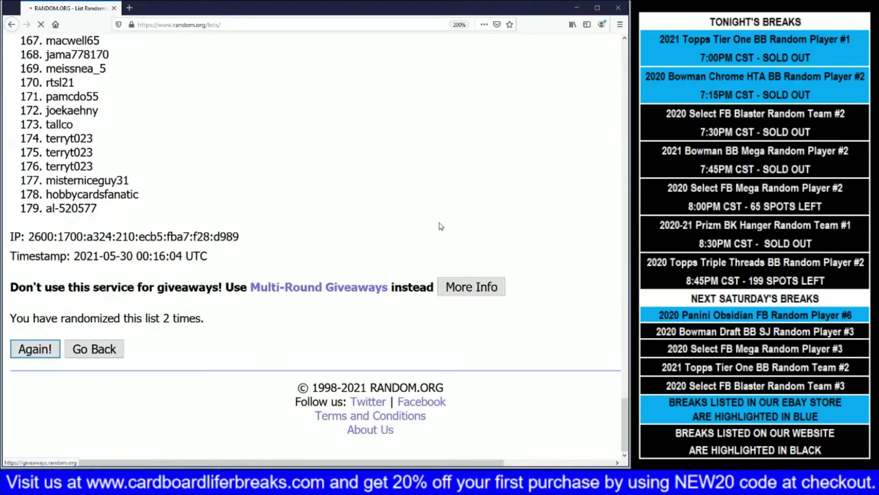
pyautogui.moveTo(625, 70); pyautogui.dragTo(624, 424)
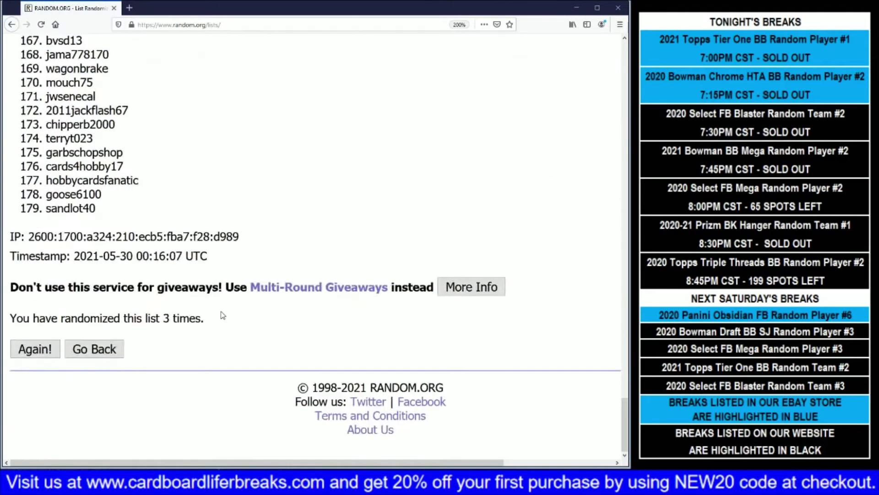
pyautogui.click(40, 347)
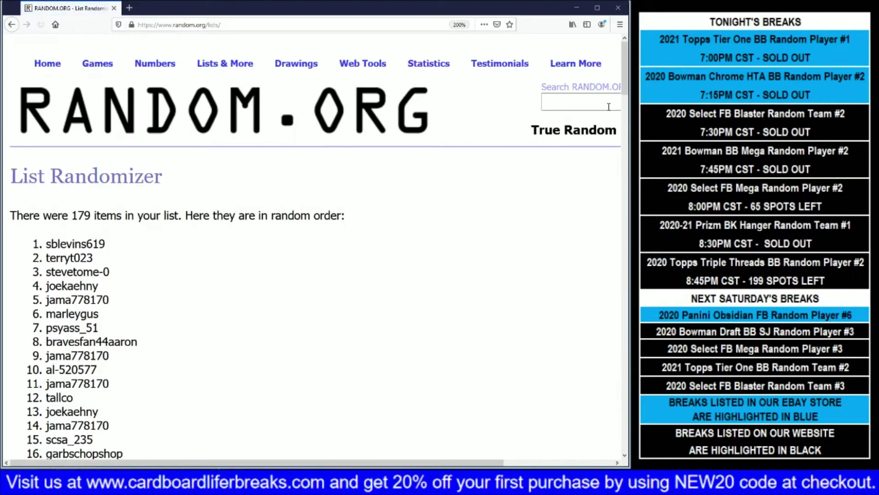
pyautogui.moveTo(625, 69); pyautogui.dragTo(624, 423)
pyautogui.click(35, 349)
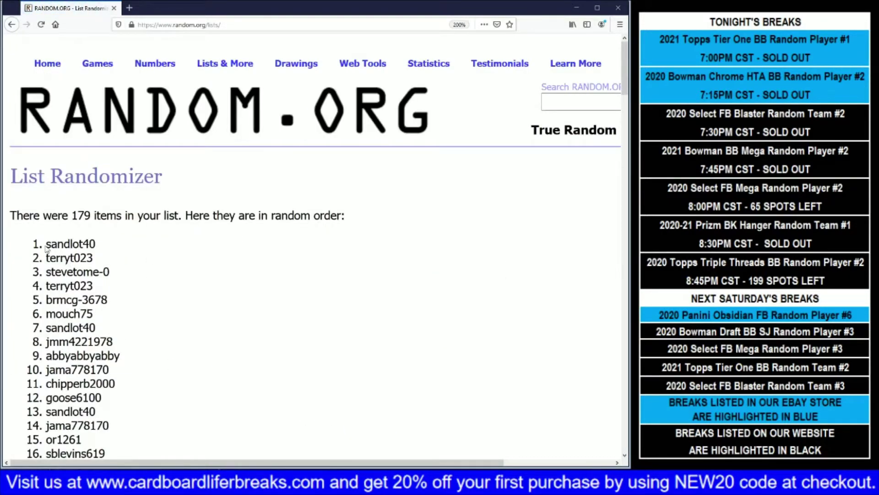
# Copy all the randomized usernames and paste them from cell C3 down in the eBay Store Box Breaks Google Sheets spreadsheet.
pyautogui.moveTo(45, 244); pyautogui.dragTo(100, 212)
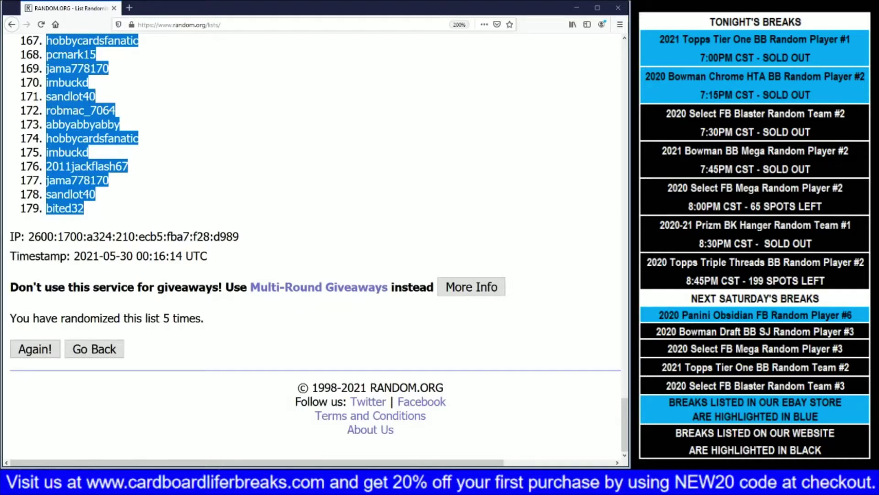
pyautogui.click(175, 466)
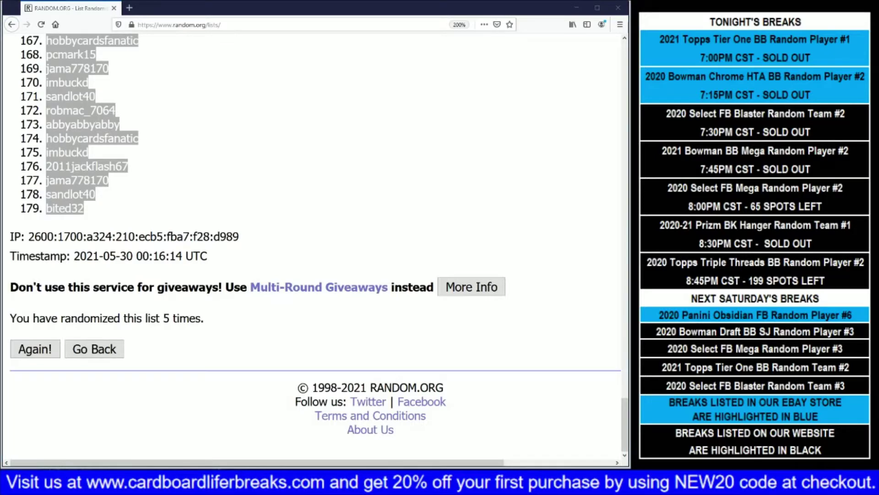
pyautogui.hotkey('alt', 'Tab')
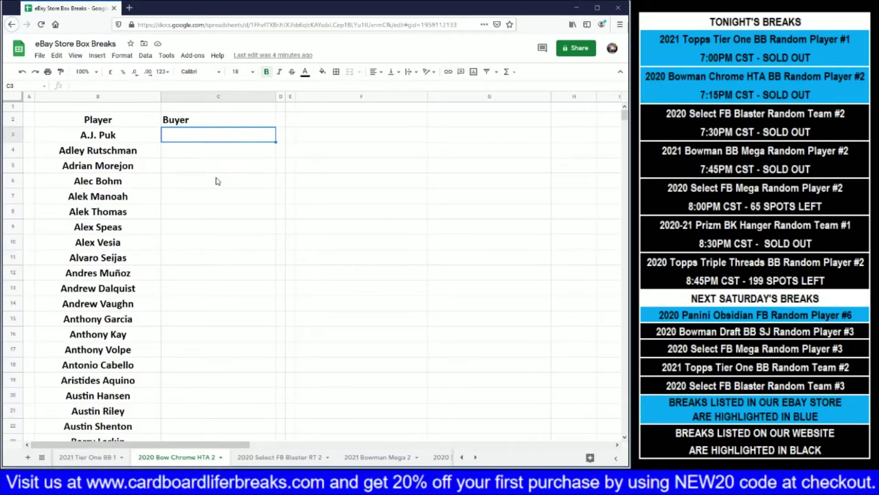
pyautogui.hotkey('ctrl', 'v')
# Format the pasted buyer usernames in Calibri at font size 18.
pyautogui.click(217, 73)
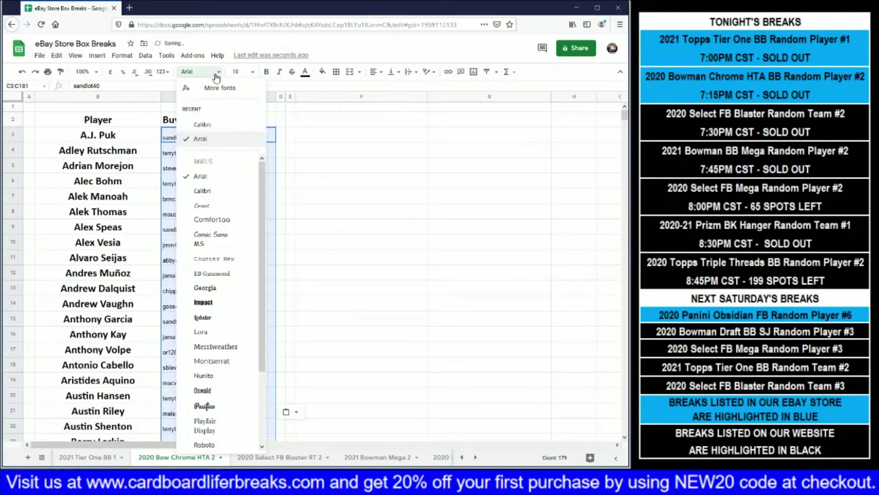
pyautogui.click(202, 124)
pyautogui.click(252, 71)
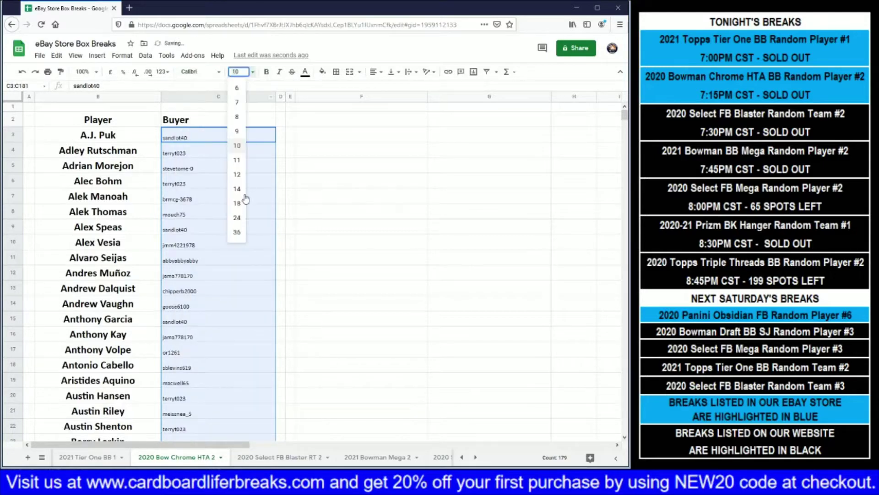
pyautogui.click(245, 203)
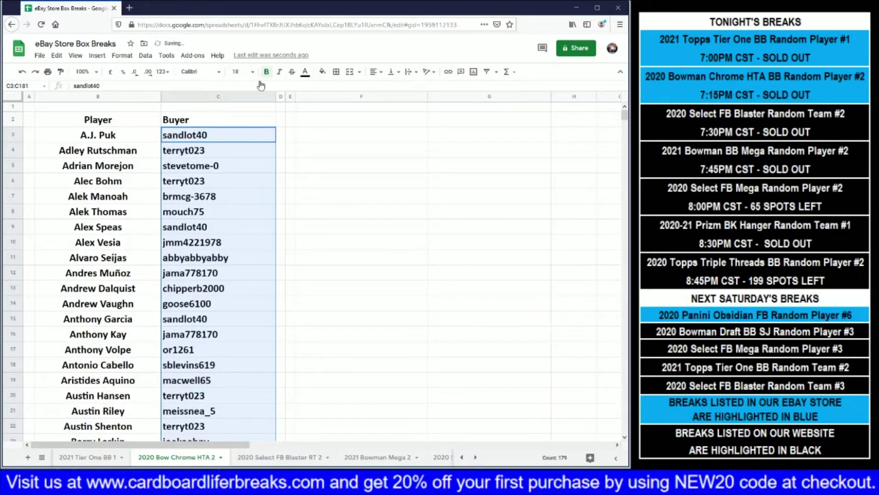
# Duplicate the whole Player and Buyer table, headers included, from B2:C181 into columns F and G starting at F2.
pyautogui.click(134, 121)
pyautogui.hotkey('shift', 'Right')
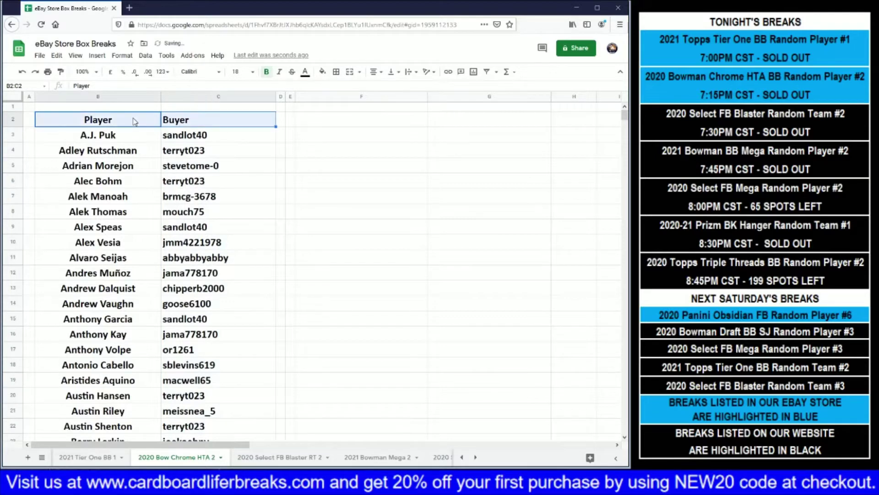
pyautogui.scroll(-20, 135, 122)
pyautogui.keyDown('shift'); pyautogui.click(135, 122); pyautogui.keyUp('shift')
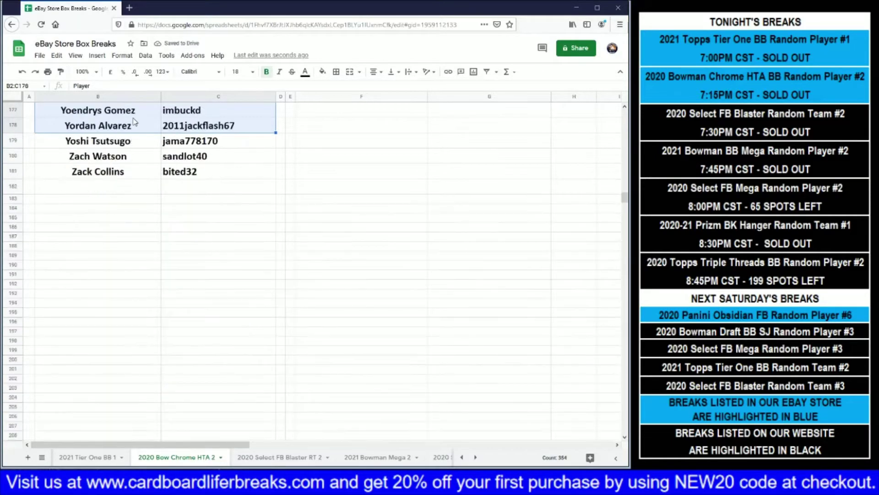
pyautogui.hotkey('shift', 'Down')
pyautogui.hotkey('shift', 'Down')
pyautogui.hotkey('shift', 'Down')
pyautogui.hotkey('ctrl', 'c')
pyautogui.press('Right')
pyautogui.press('Right')
pyautogui.press('Right')
pyautogui.press('Right')
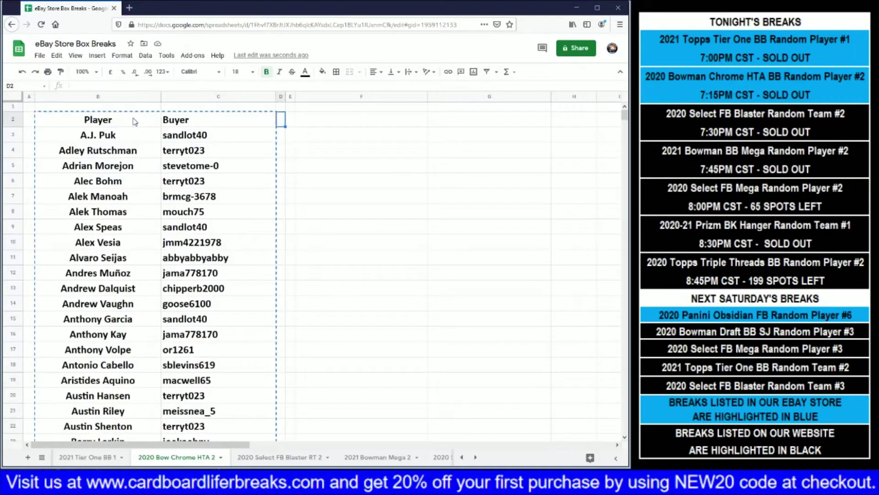
pyautogui.hotkey('ctrl', 'v')
# Sort the duplicated range F3:G181 by the buyers in column G from A to Z.
pyautogui.press('Down')
pyautogui.hotkey('shift', 'Right')
pyautogui.hotkey('shift', 'Down')
pyautogui.hotkey('shift', 'Down')
pyautogui.hotkey('shift', 'Down')
pyautogui.hotkey('shift', 'Down')
pyautogui.hotkey('shift', 'Down')
pyautogui.hotkey('shift', 'Down')
pyautogui.hotkey('shift', 'Down')
pyautogui.hotkey('shift', 'Down')
pyautogui.hotkey('shift', 'Down')
pyautogui.hotkey('shift', 'Down')
pyautogui.hotkey('shift', 'Down')
pyautogui.hotkey('shift', 'Down')
pyautogui.hotkey('shift', 'Down')
pyautogui.hotkey('shift', 'Down')
pyautogui.hotkey('shift', 'Down')
pyautogui.hotkey('shift', 'Down')
pyautogui.hotkey('shift', 'Down')
pyautogui.hotkey('shift', 'Down')
pyautogui.hotkey('shift', 'Down')
pyautogui.hotkey('shift', 'Down')
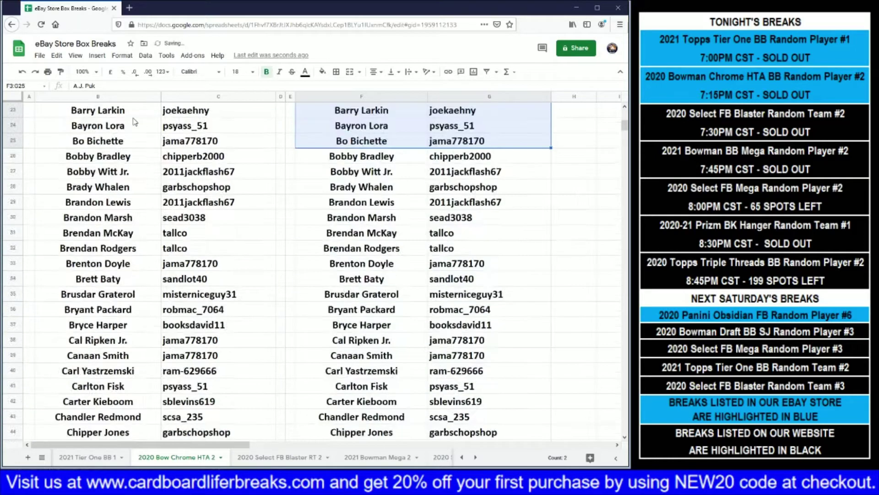
pyautogui.hotkey('shift', 'Down')
pyautogui.hotkey('shift', 'Down')
pyautogui.hotkey('shift', 'Down')
pyautogui.hotkey('shift', 'Down')
pyautogui.hotkey('shift', 'Down')
pyautogui.hotkey('shift', 'Down')
pyautogui.hotkey('shift', 'Down')
pyautogui.hotkey('shift', 'Down')
pyautogui.hotkey('shift', 'Down')
pyautogui.hotkey('shift', 'Down')
pyautogui.hotkey('shift', 'Down')
pyautogui.hotkey('shift', 'Down')
pyautogui.hotkey('shift', 'Down')
pyautogui.hotkey('shift', 'Down')
pyautogui.hotkey('shift', 'Down')
pyautogui.hotkey('shift', 'Down')
pyautogui.hotkey('shift', 'Down')
pyautogui.hotkey('shift', 'Down')
pyautogui.hotkey('shift', 'Down')
pyautogui.hotkey('shift', 'Down')
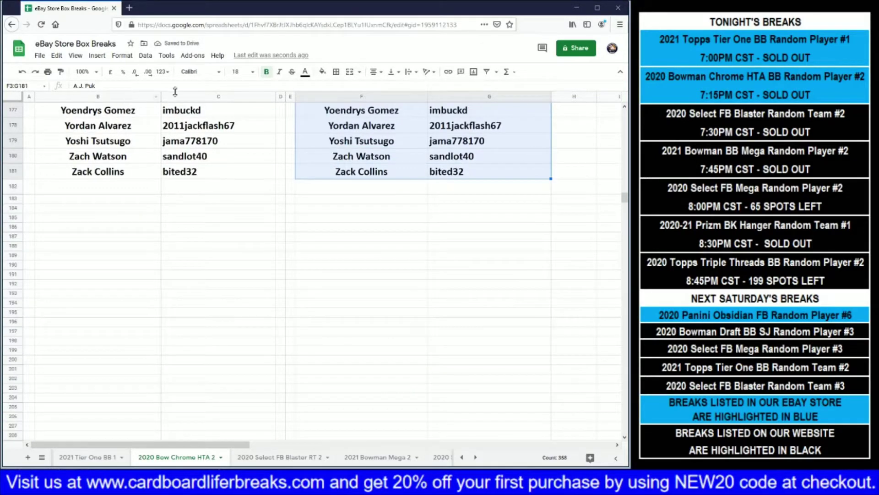
pyautogui.click(146, 56)
pyautogui.click(162, 145)
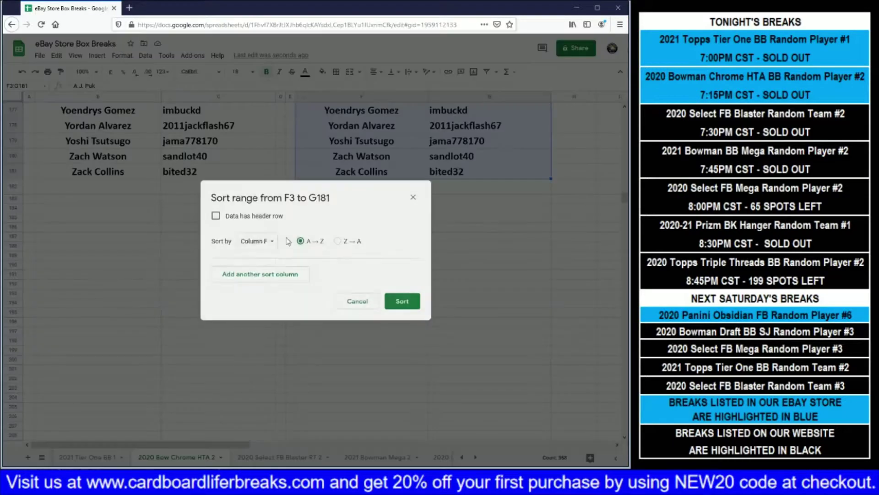
pyautogui.click(273, 244)
pyautogui.click(273, 244)
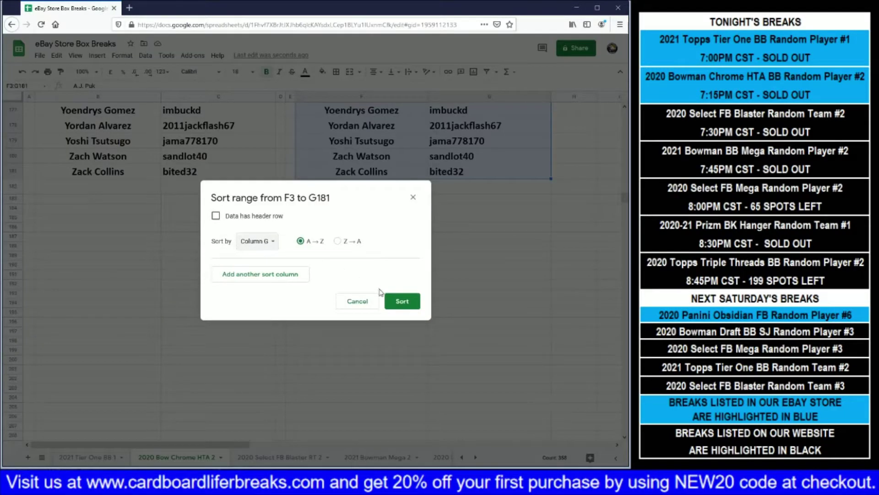
pyautogui.click(402, 301)
# Widen the narrow spacer columns D and E to separate the original table from the sorted copy.
pyautogui.click(394, 250)
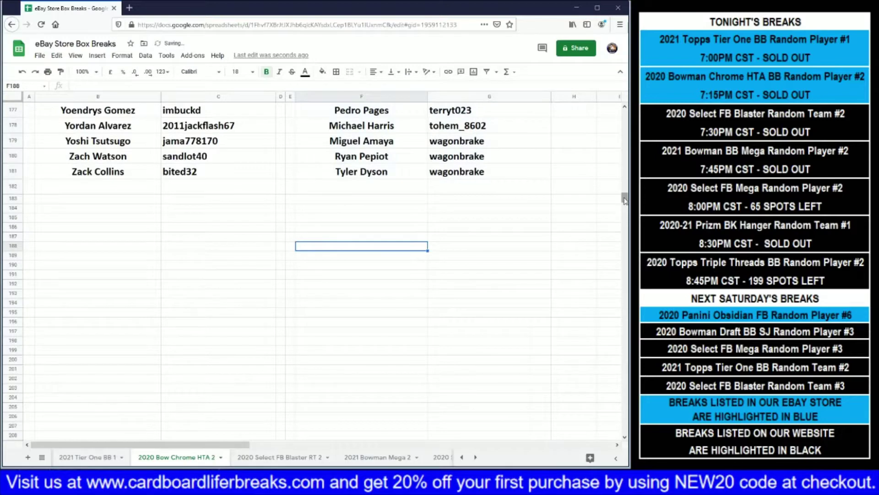
pyautogui.moveTo(625, 198); pyautogui.dragTo(623, 106)
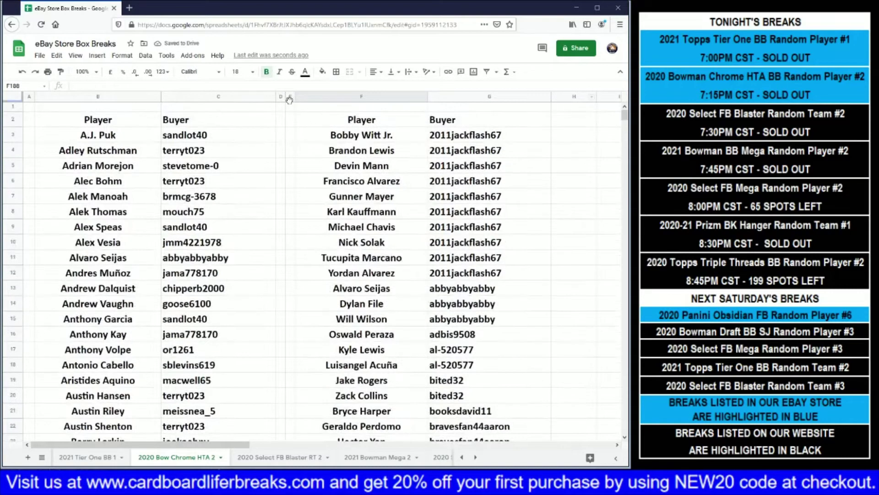
pyautogui.moveTo(286, 98); pyautogui.dragTo(521, 97)
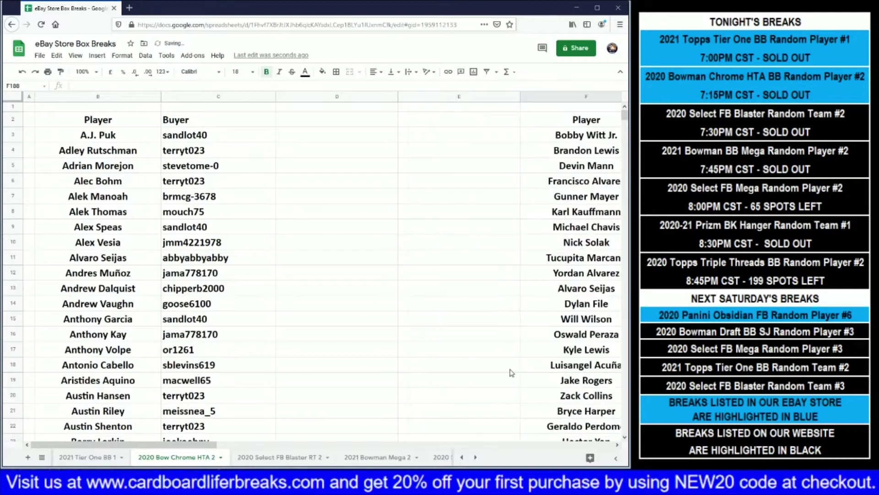
# Review the sorted Player and Buyer table in columns F and G from the first row to the last.
pyautogui.click(618, 447)
pyautogui.click(618, 446)
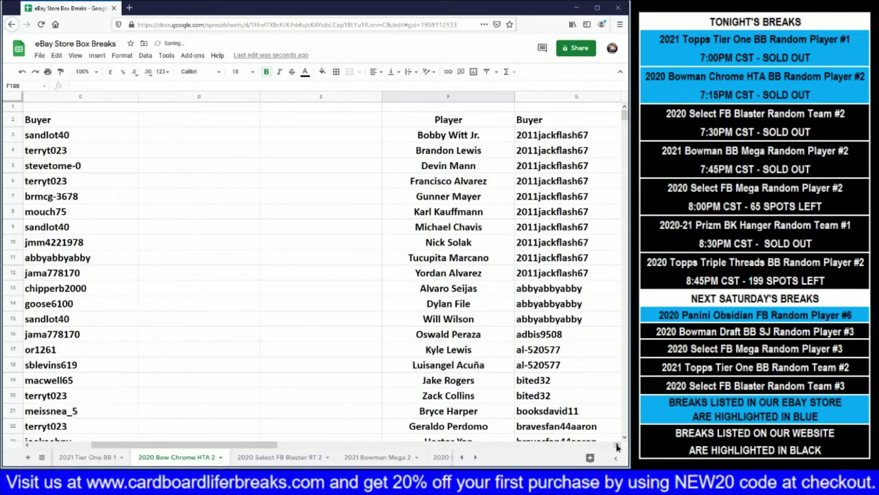
pyautogui.click(618, 446)
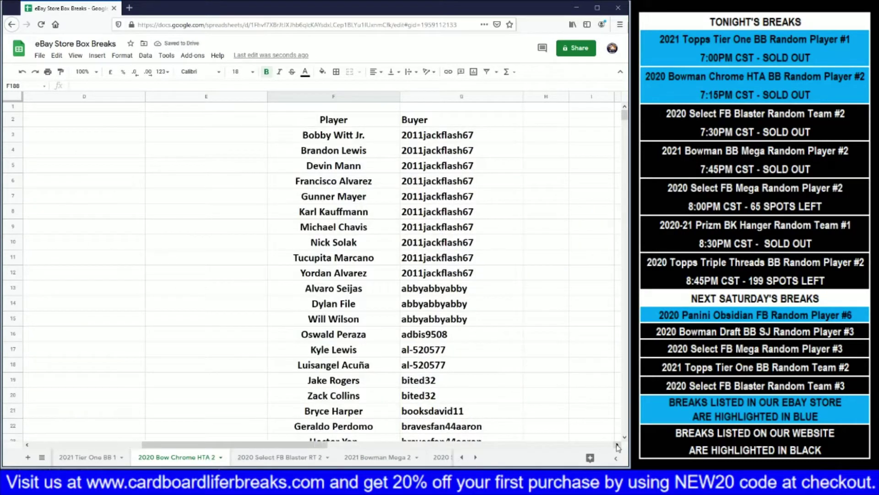
pyautogui.click(618, 447)
pyautogui.click(111, 134)
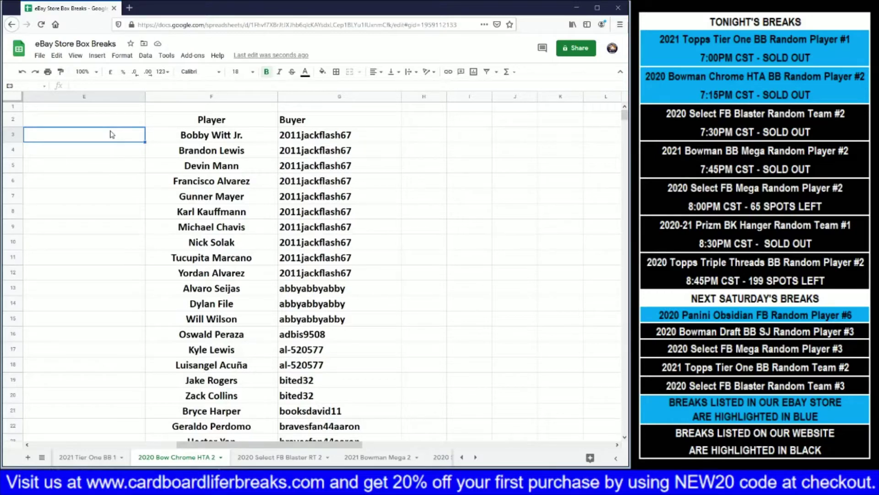
pyautogui.press('pagedown')
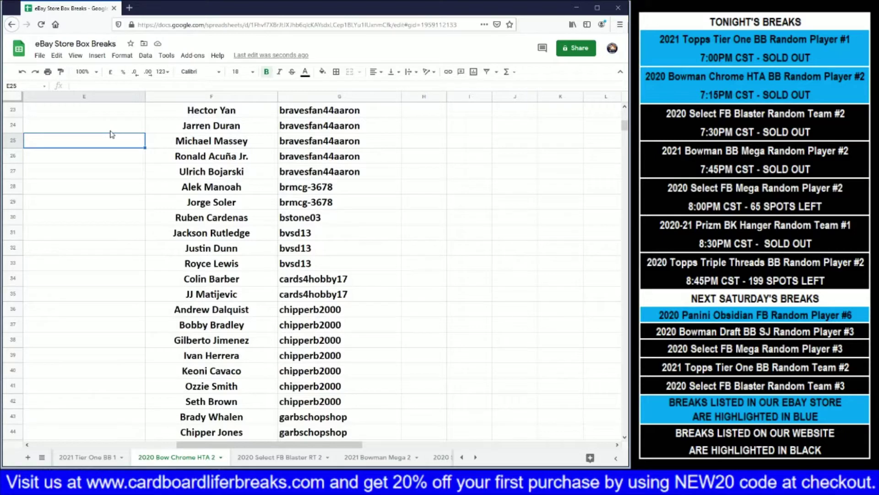
pyautogui.press('pagedown')
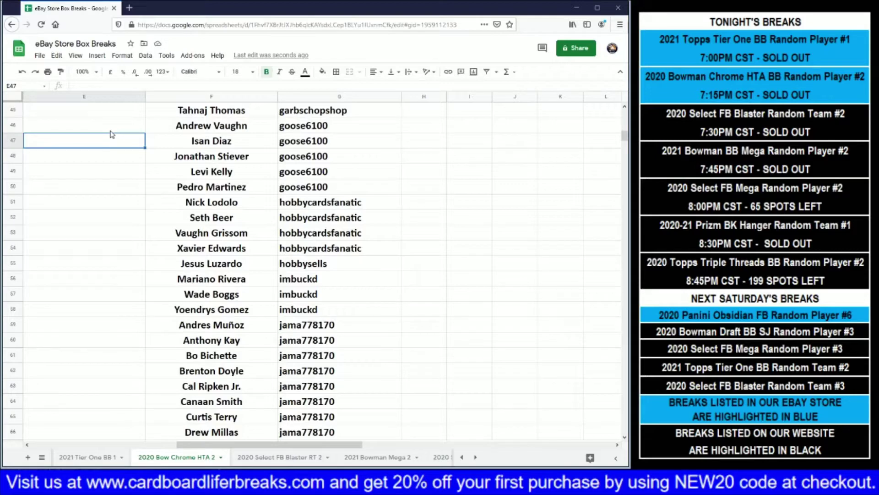
pyautogui.press('pagedown')
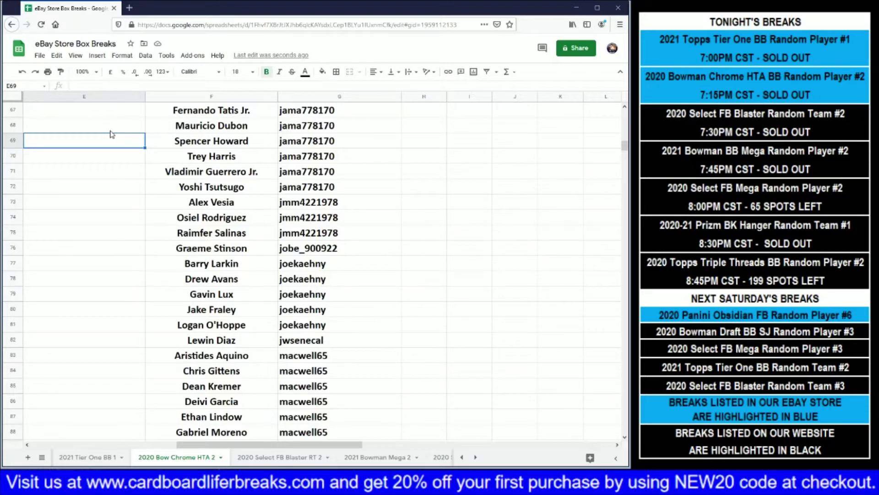
pyautogui.press('pagedown')
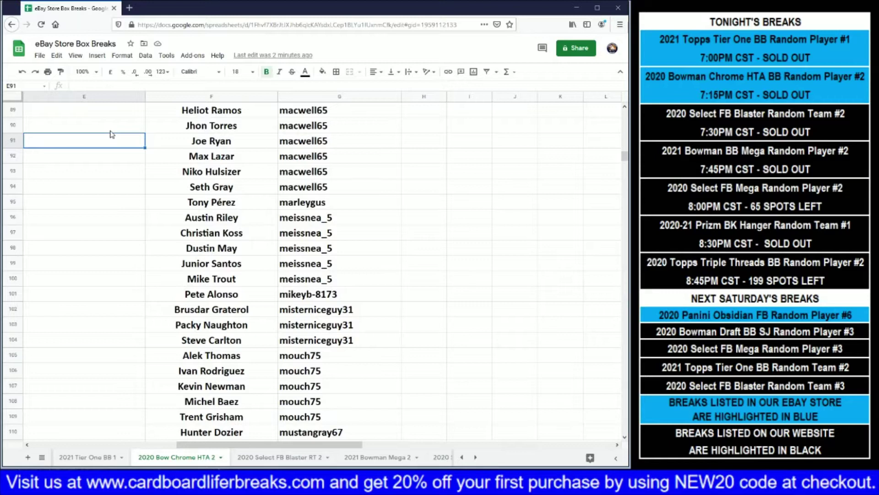
pyautogui.press('pagedown')
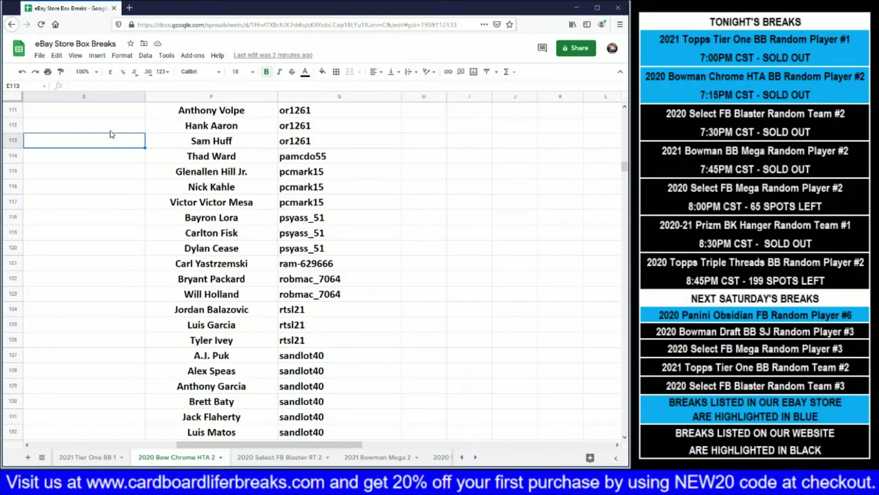
pyautogui.press('pagedown')
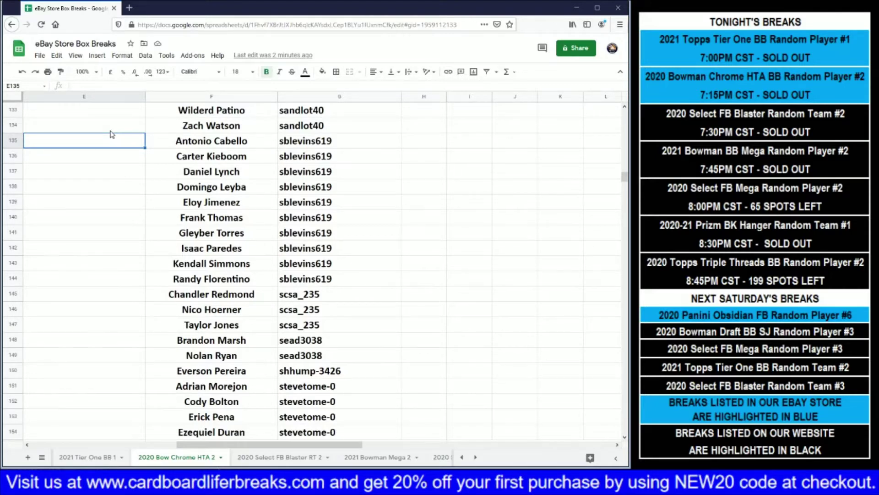
pyautogui.press('pagedown')
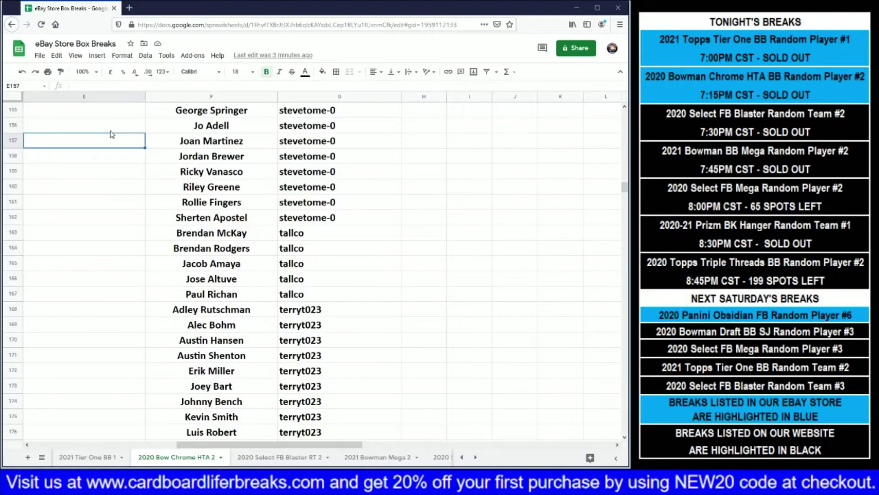
pyautogui.press('pagedown')
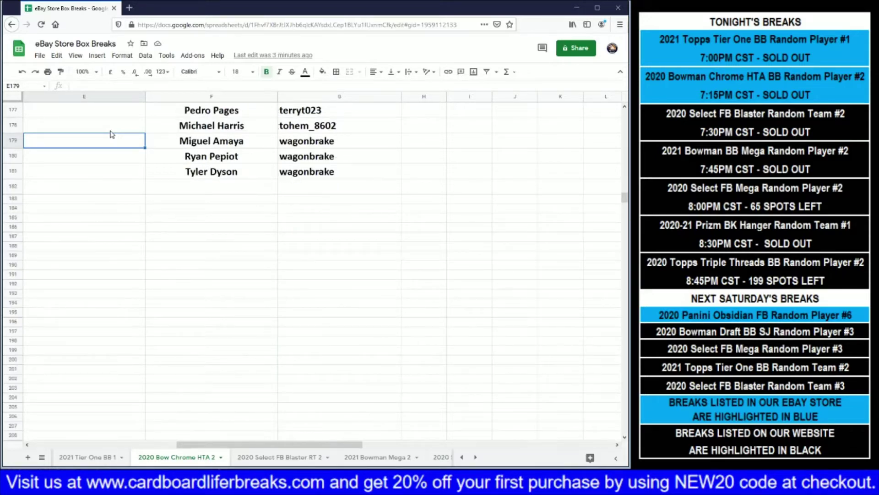